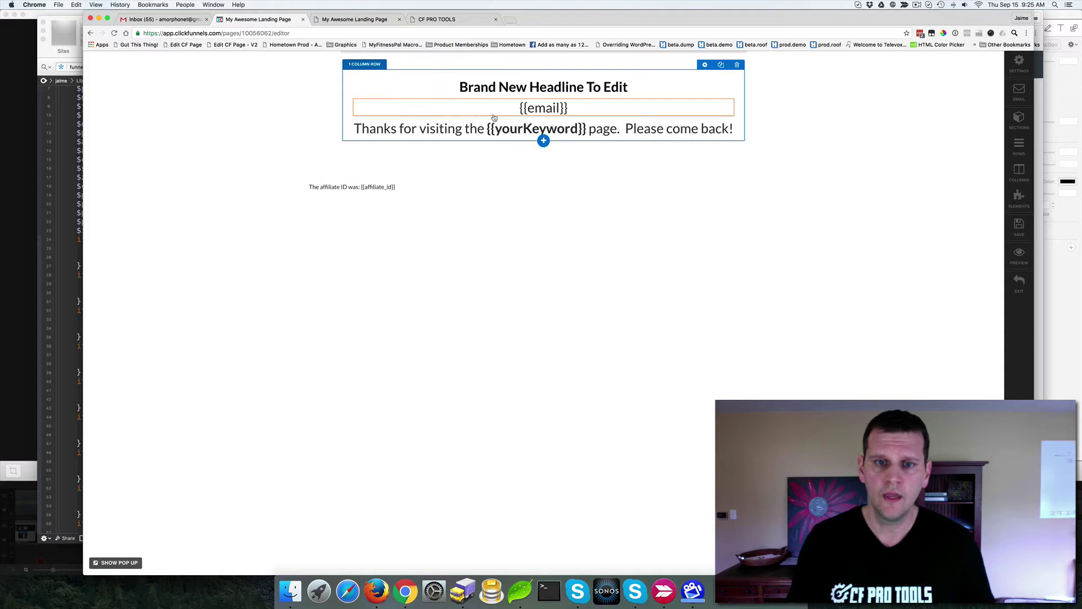
Step: Prefix the {{email}} line with 'Your Email:' and keep the affiliate ID row in place
{"action": "left_click", "coordinate": [524, 109]}
{"action": "left_click", "coordinate": [779, 104]}
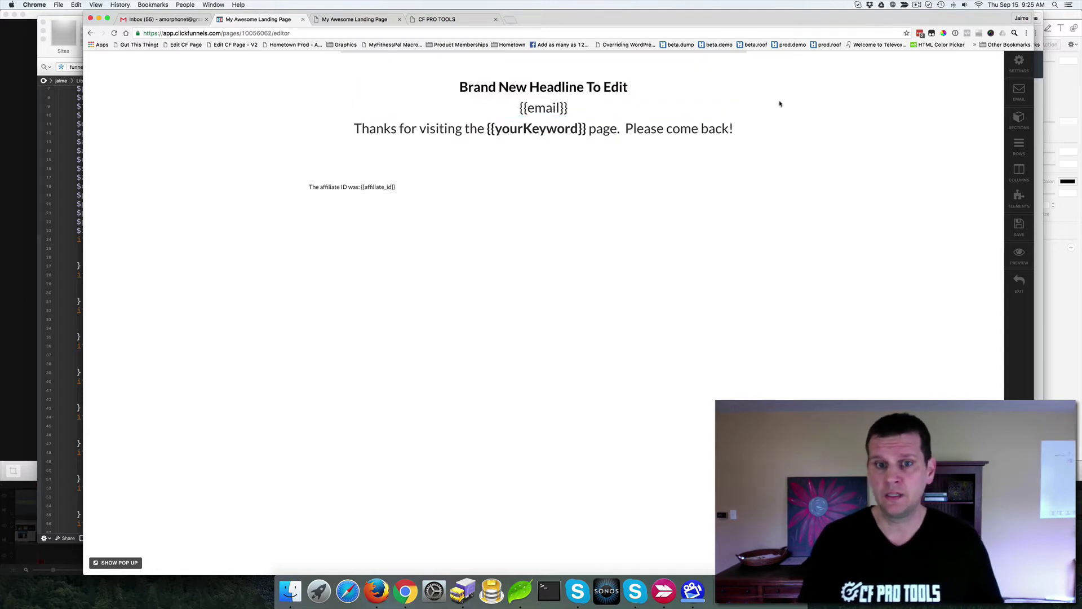
{"action": "left_click", "coordinate": [567, 109]}
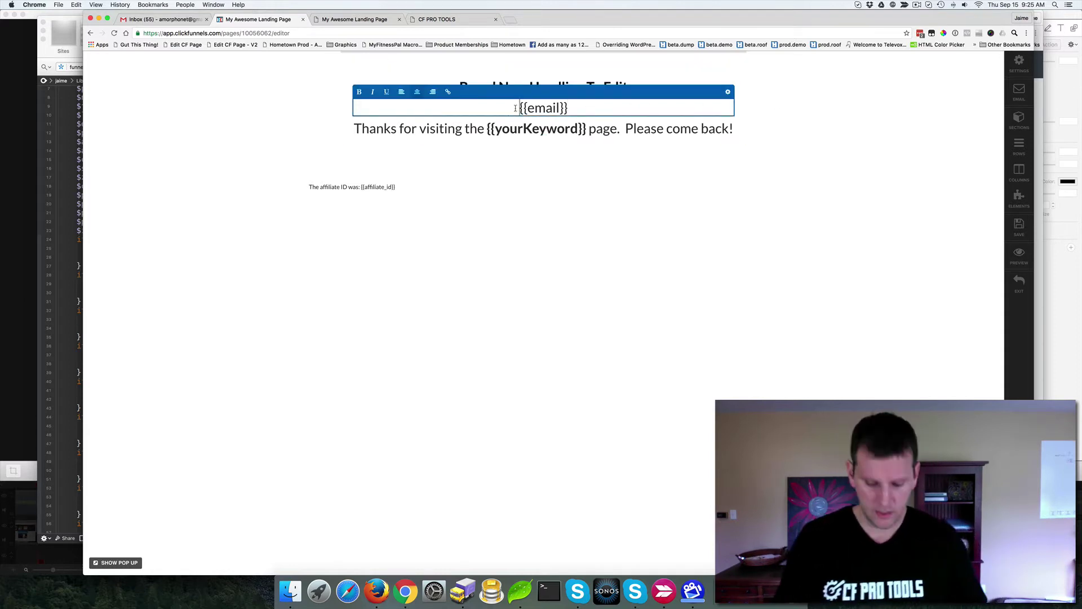
{"action": "type", "text": "Your Email"}
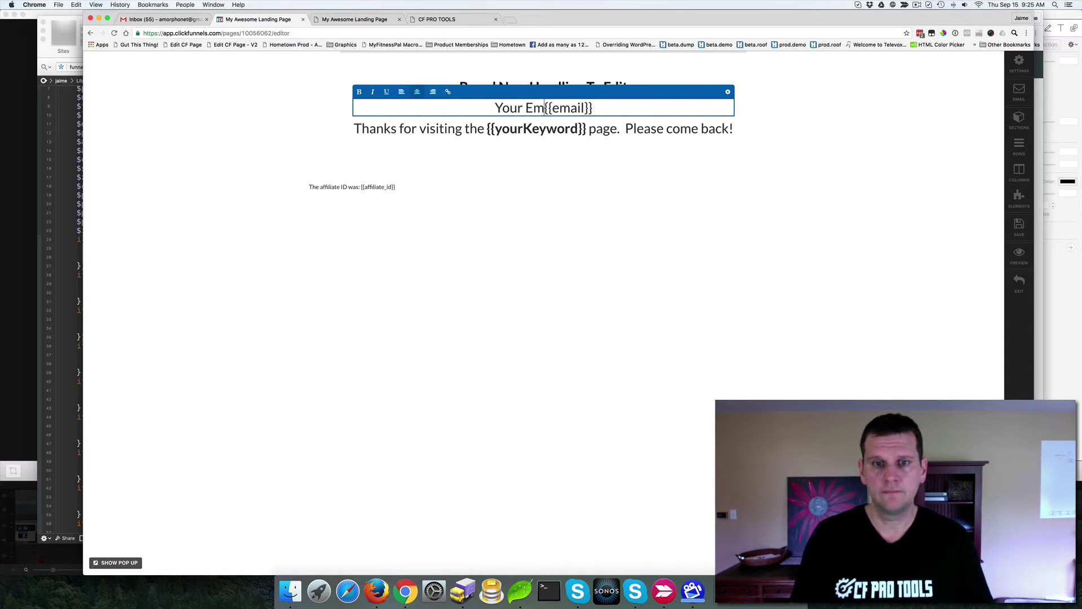
{"action": "type", "text": ":"}
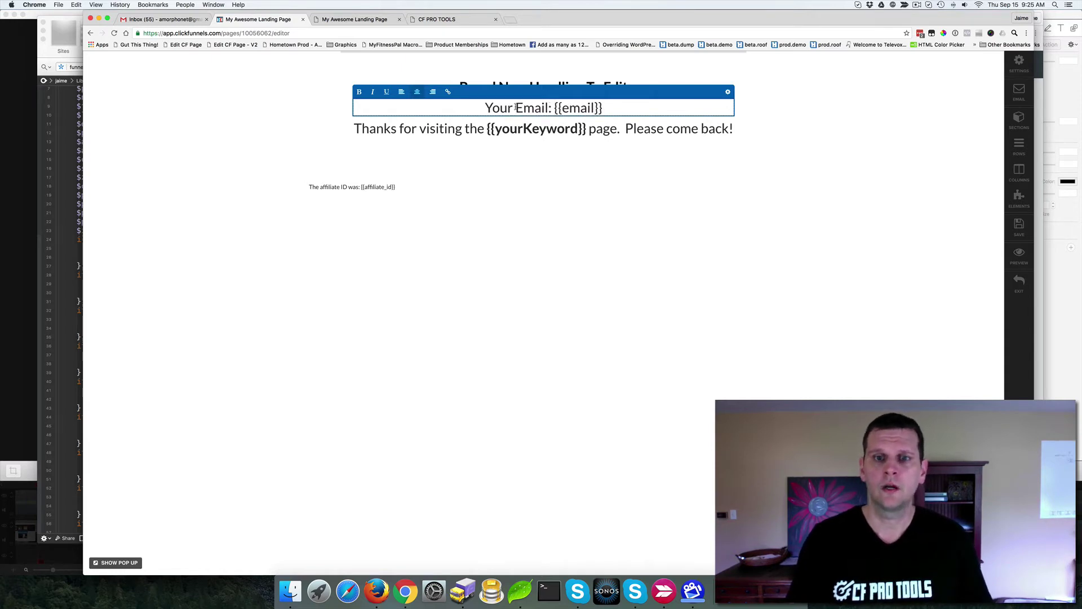
{"action": "left_click_drag", "start_coordinate": [554, 108], "coordinate": [605, 115]}
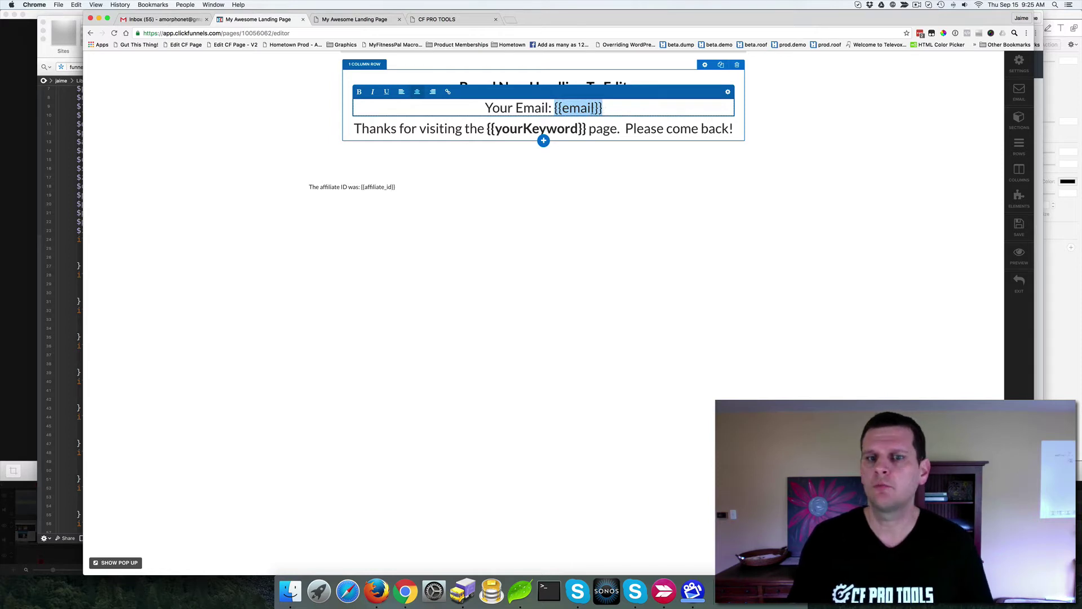
{"action": "left_click", "coordinate": [604, 113]}
{"action": "left_click", "coordinate": [781, 169]}
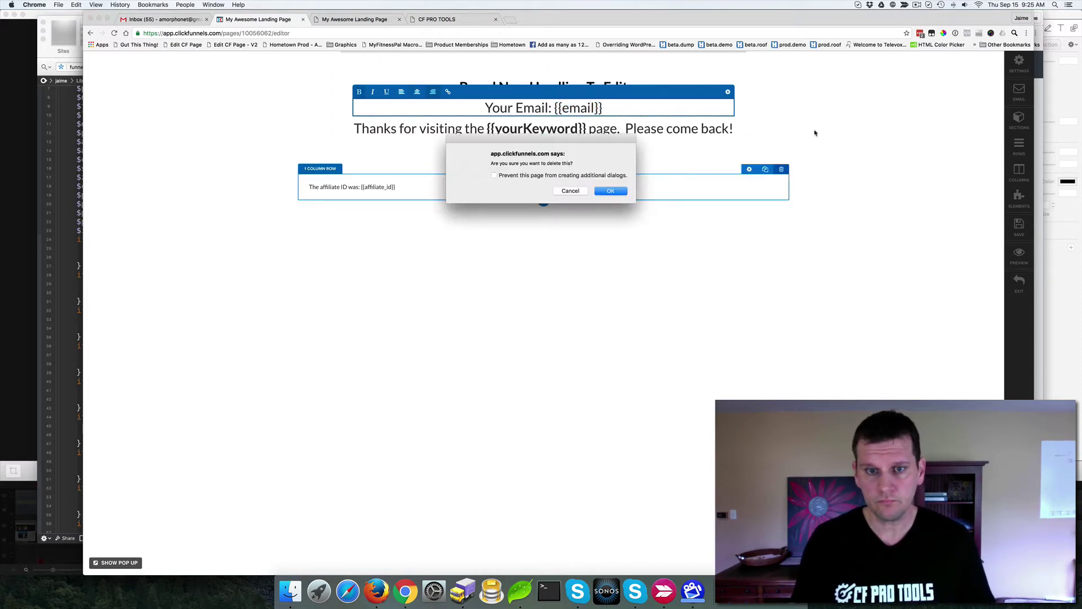
{"action": "left_click", "coordinate": [571, 191]}
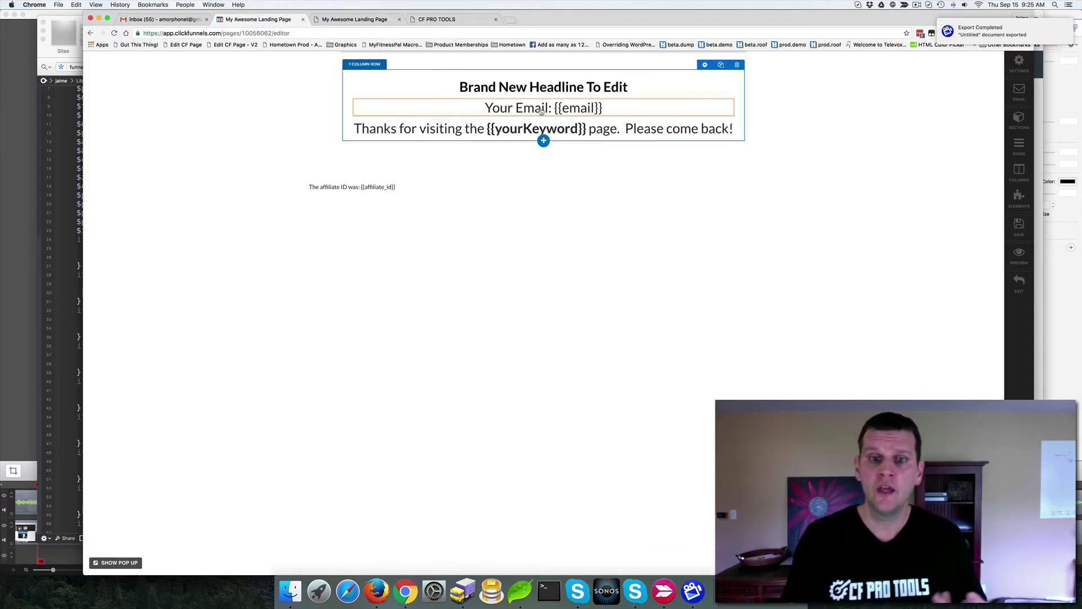
{"action": "double_click", "coordinate": [581, 108]}
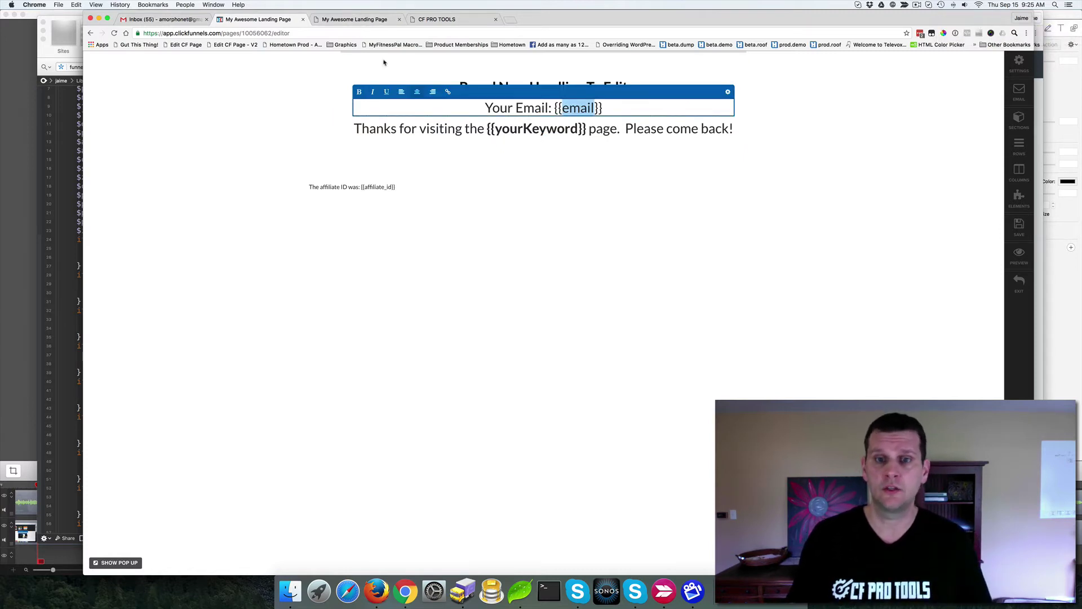
{"action": "left_click", "coordinate": [503, 132]}
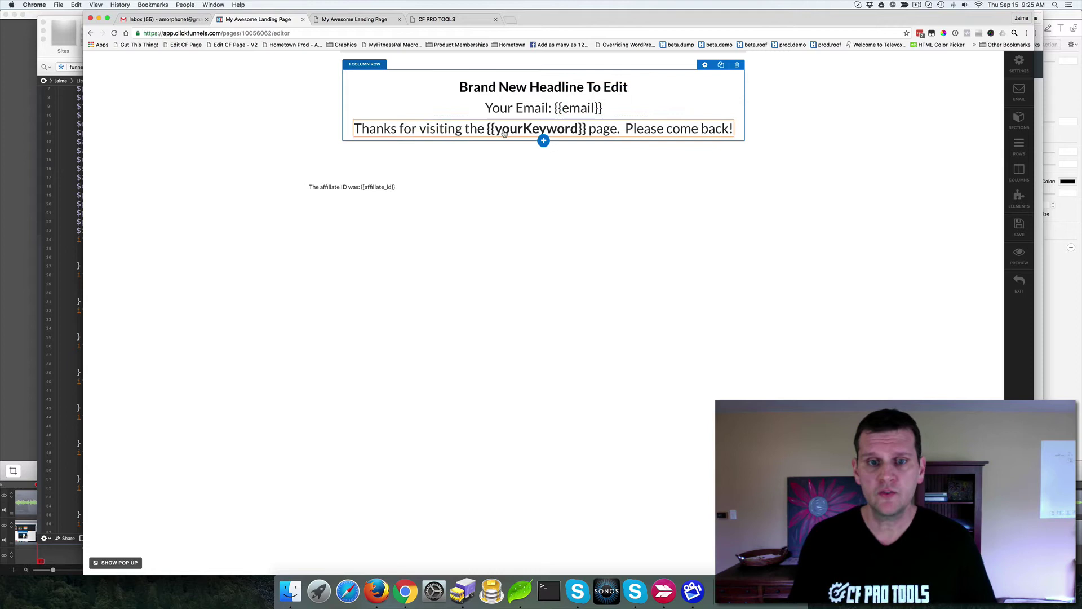
{"action": "left_click", "coordinate": [503, 133]}
{"action": "double_click", "coordinate": [503, 130]}
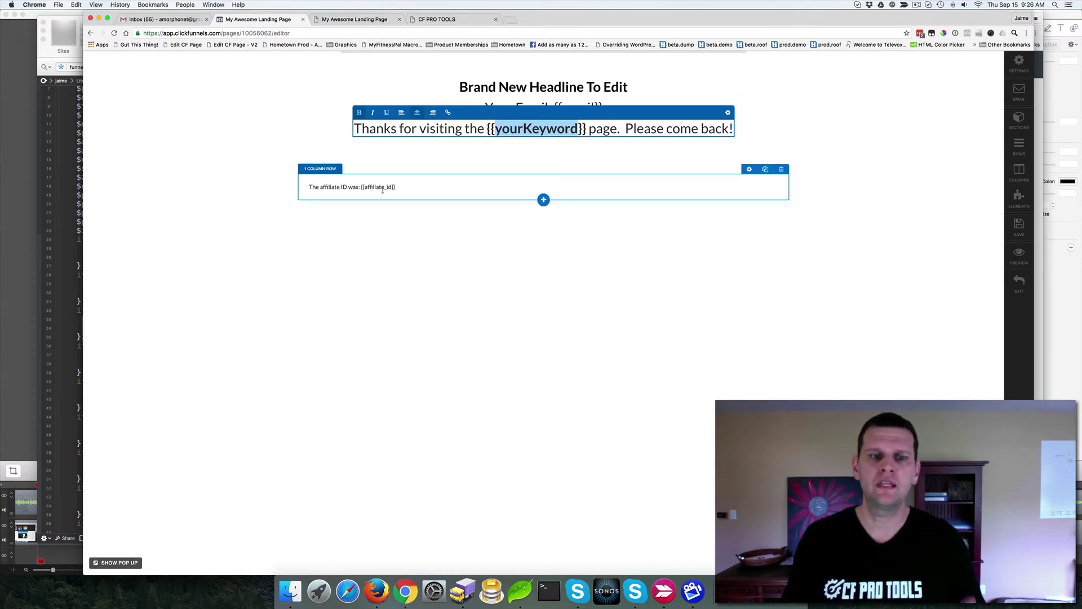
{"action": "left_click", "coordinate": [350, 190]}
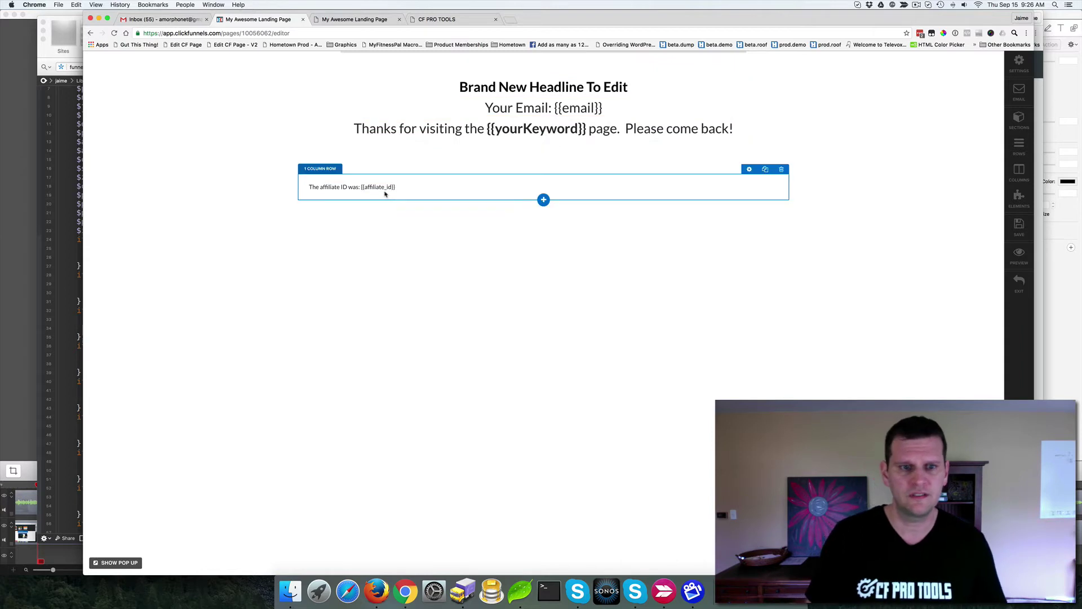
Step: Save the landing page and open its preview in a new browser tab
{"action": "left_click", "coordinate": [1013, 231]}
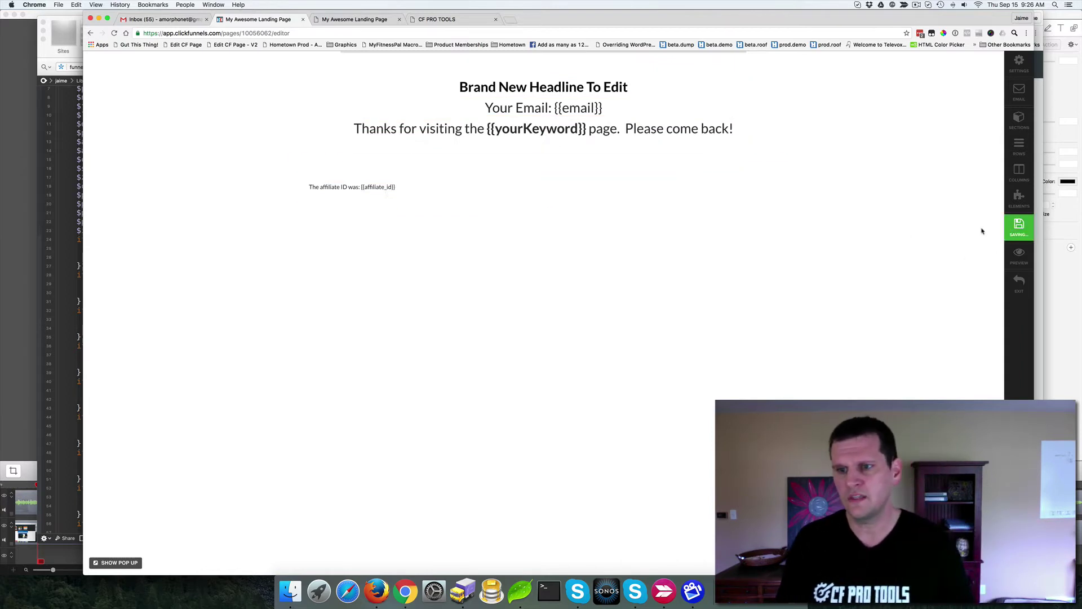
{"action": "left_click", "coordinate": [1011, 259]}
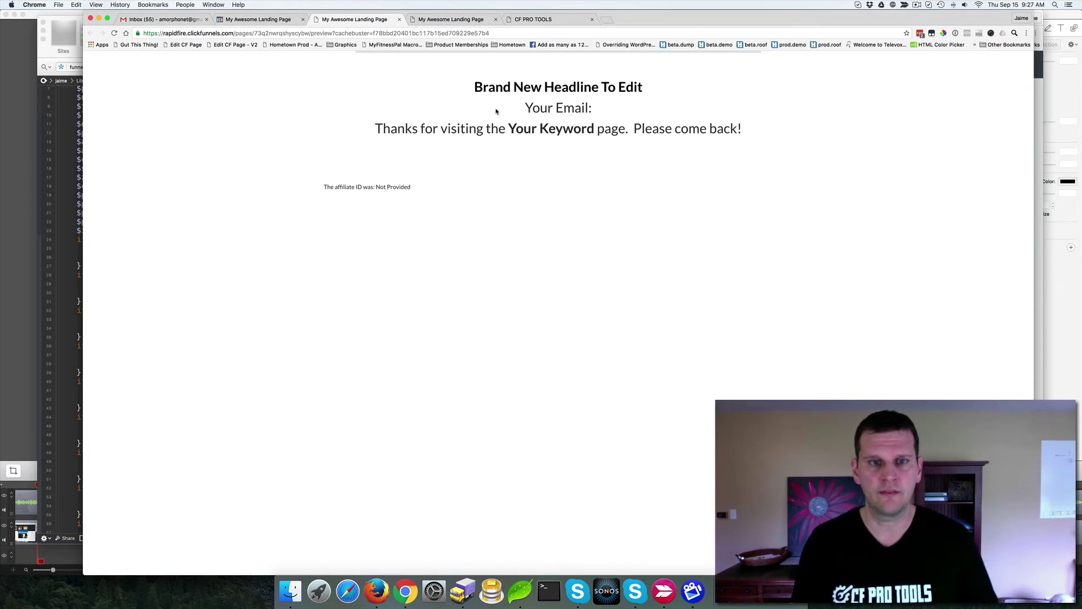
Step: Append an email parameter holding the user's email address to the preview URL and reload
{"action": "left_click", "coordinate": [496, 33]}
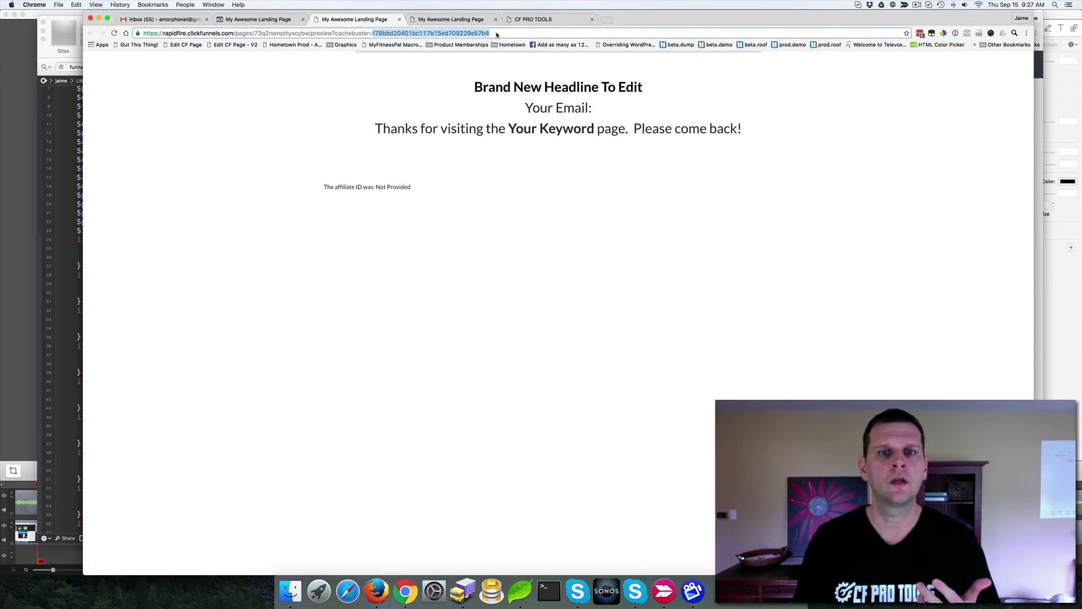
{"action": "left_click", "coordinate": [493, 33]}
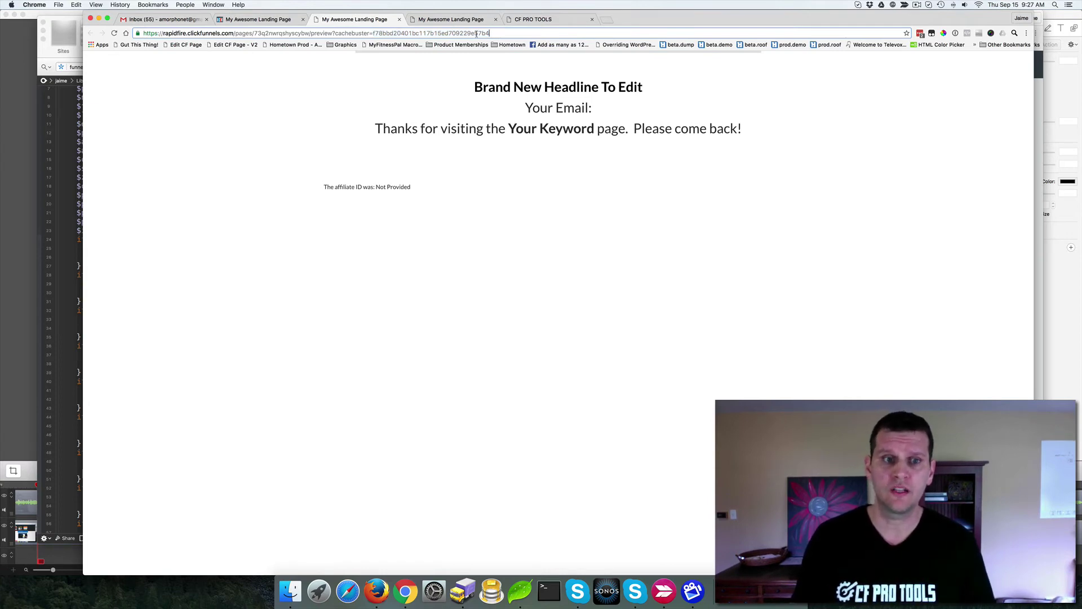
{"action": "double_click", "coordinate": [348, 33]}
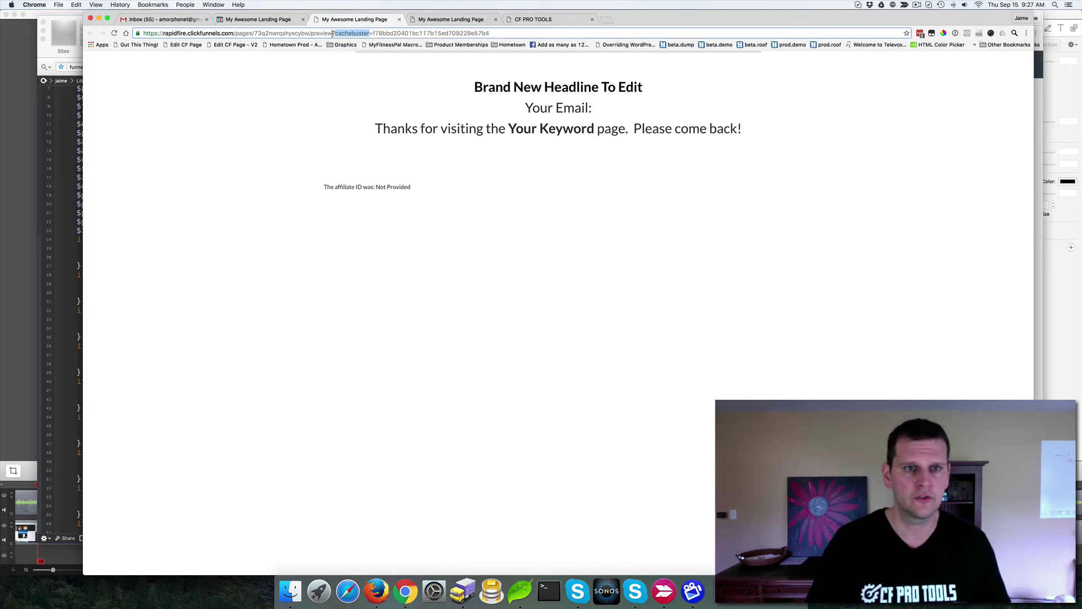
{"action": "left_click", "coordinate": [493, 34]}
{"action": "type", "text": "&"}
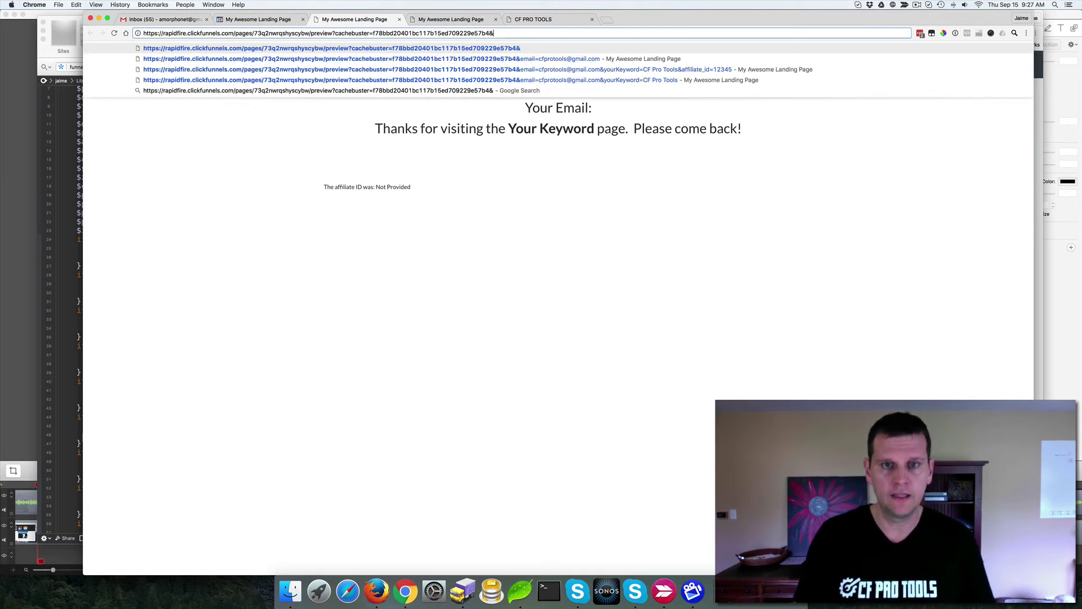
{"action": "type", "text": "email=J"}
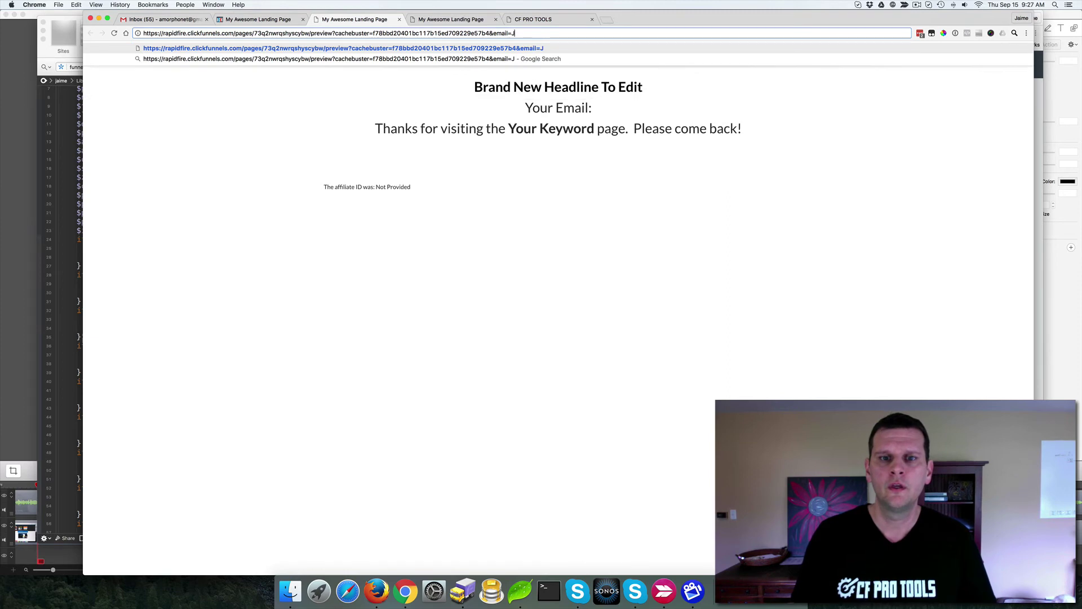
{"action": "key", "text": "BackSpace"}
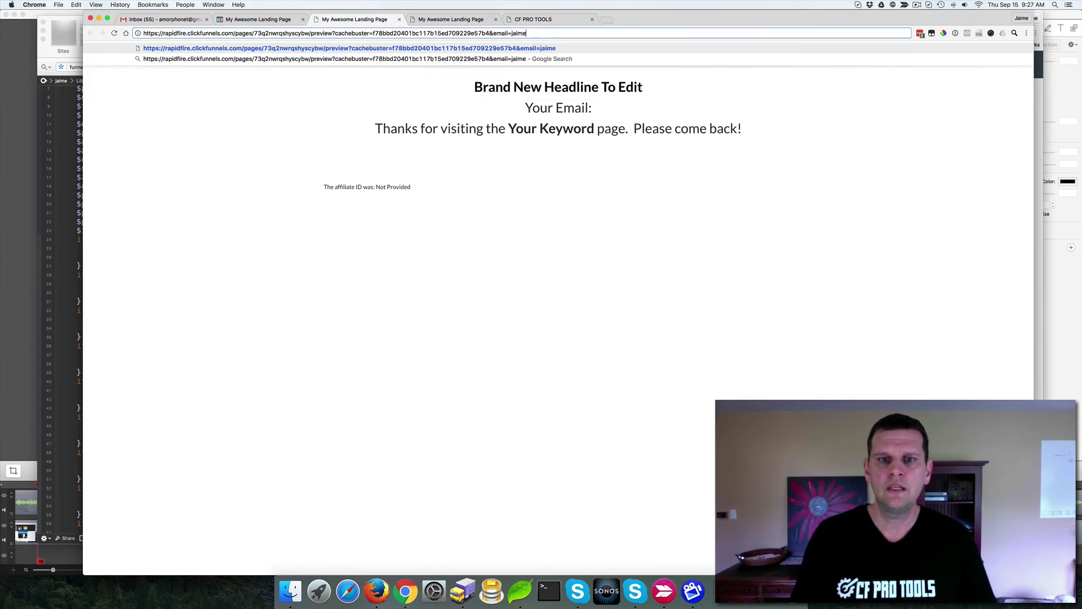
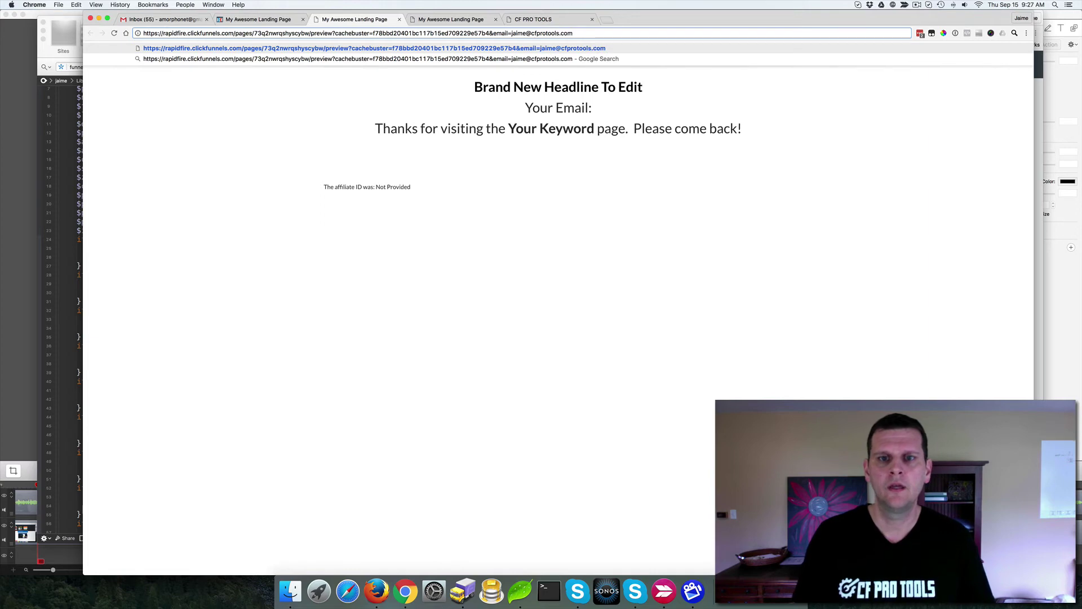
{"action": "key", "text": "Return"}
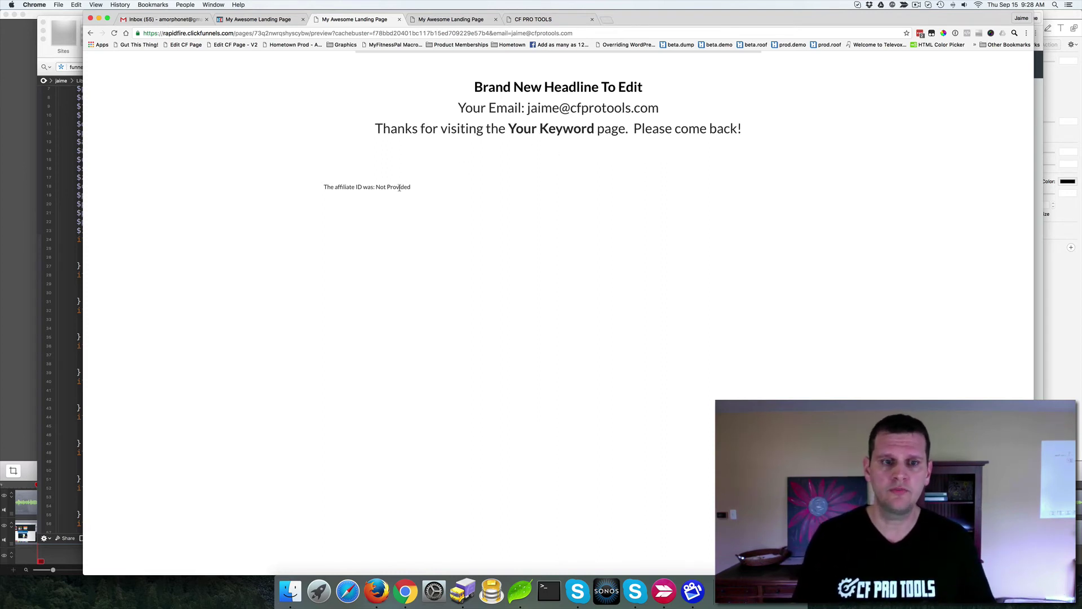
Step: Add &yourKeyword=CF Pro Tools to the preview address and reload the page
{"action": "left_click", "coordinate": [589, 33]}
{"action": "left_click", "coordinate": [584, 33]}
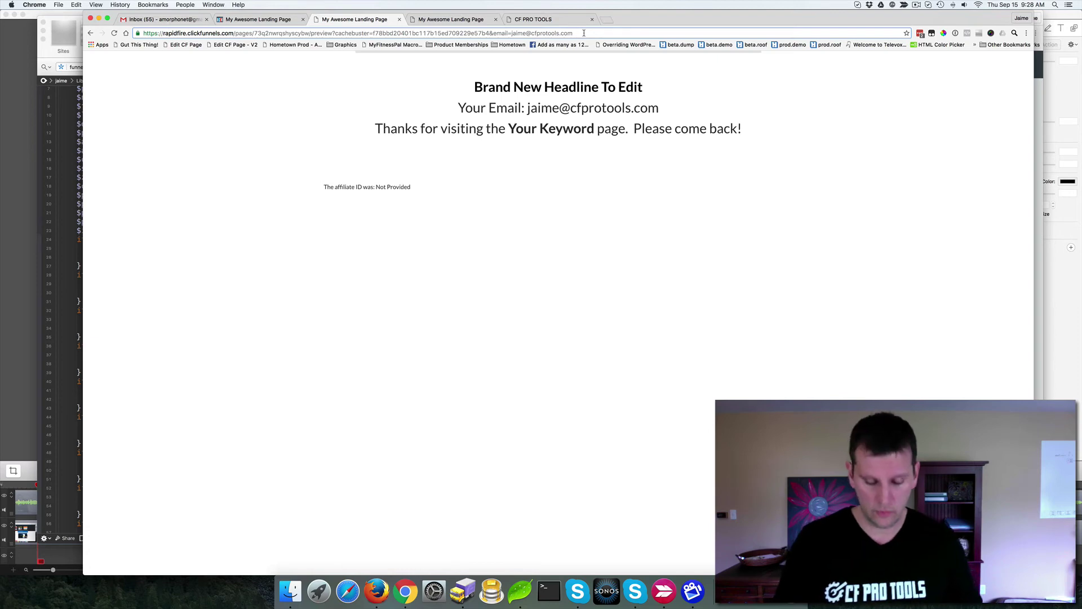
{"action": "type", "text": "&"}
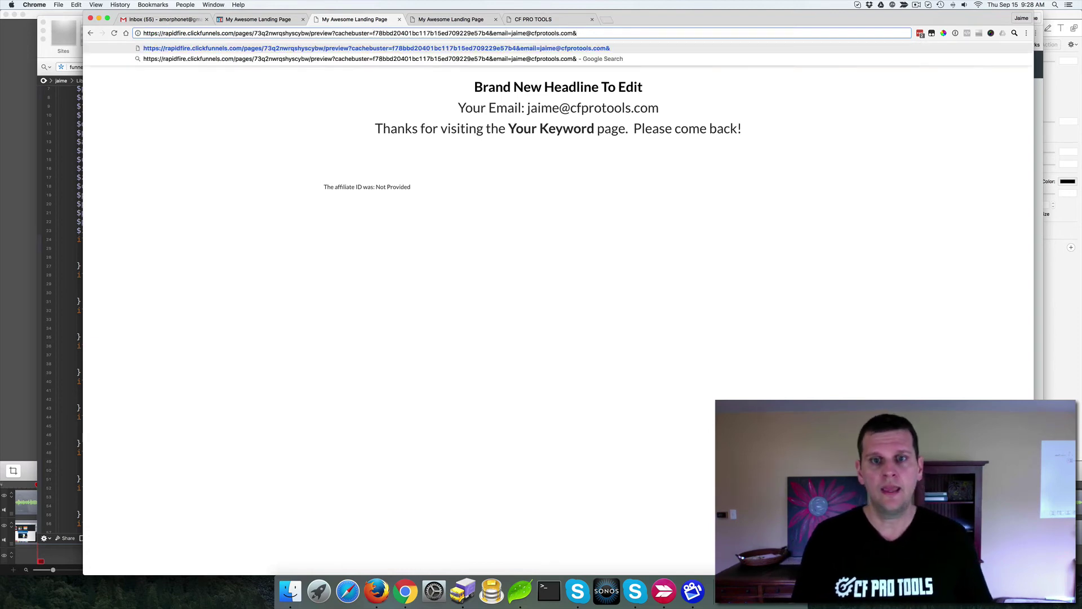
{"action": "type", "text": "yourKe"}
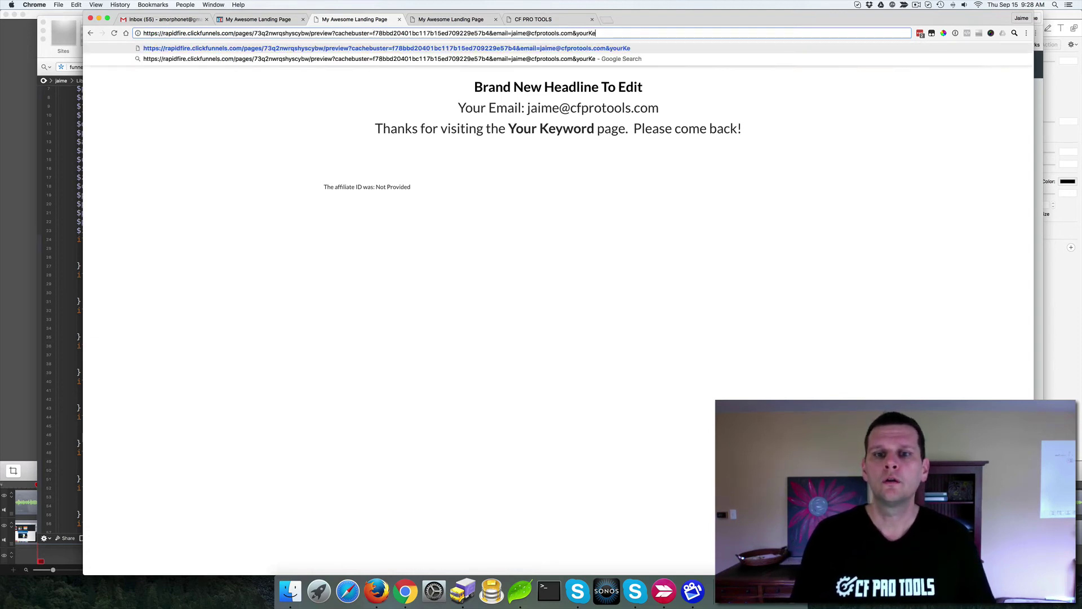
{"action": "type", "text": "yword="}
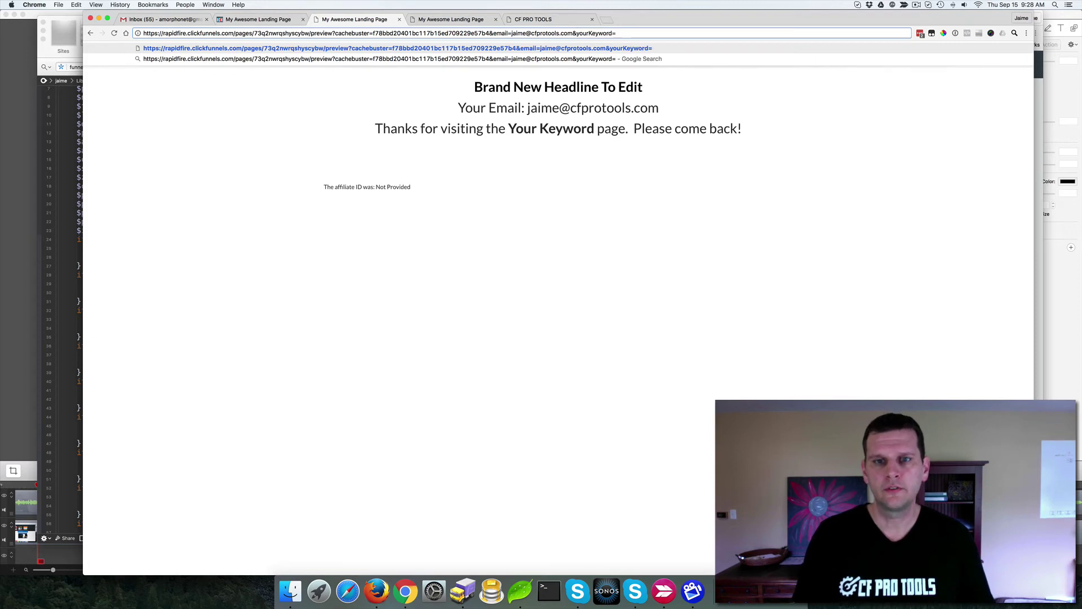
{"action": "type", "text": "CF Pro"}
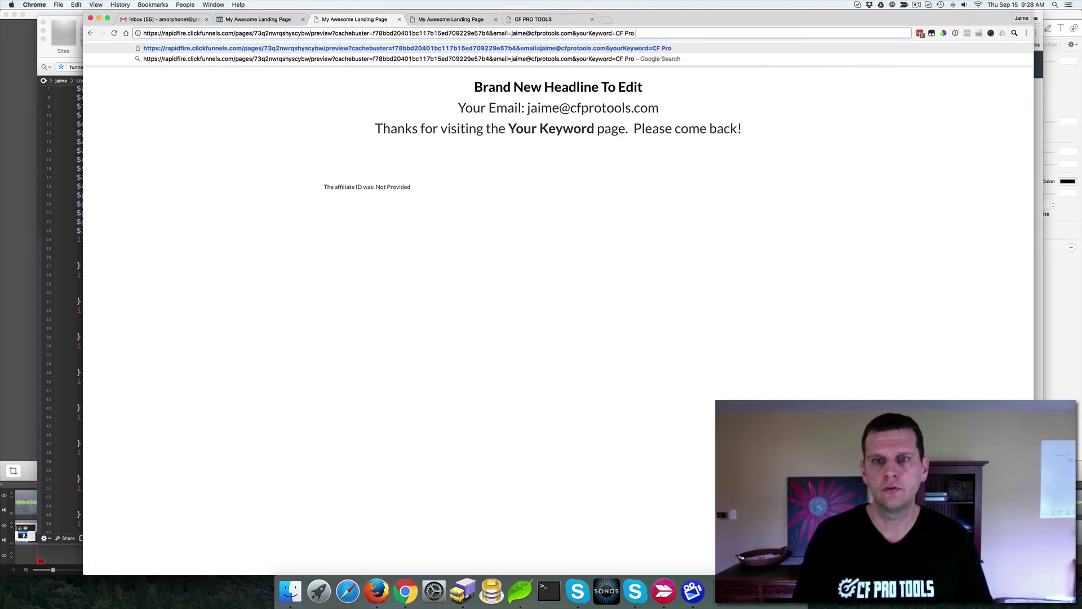
{"action": "type", "text": " Tools"}
{"action": "key", "text": "Return"}
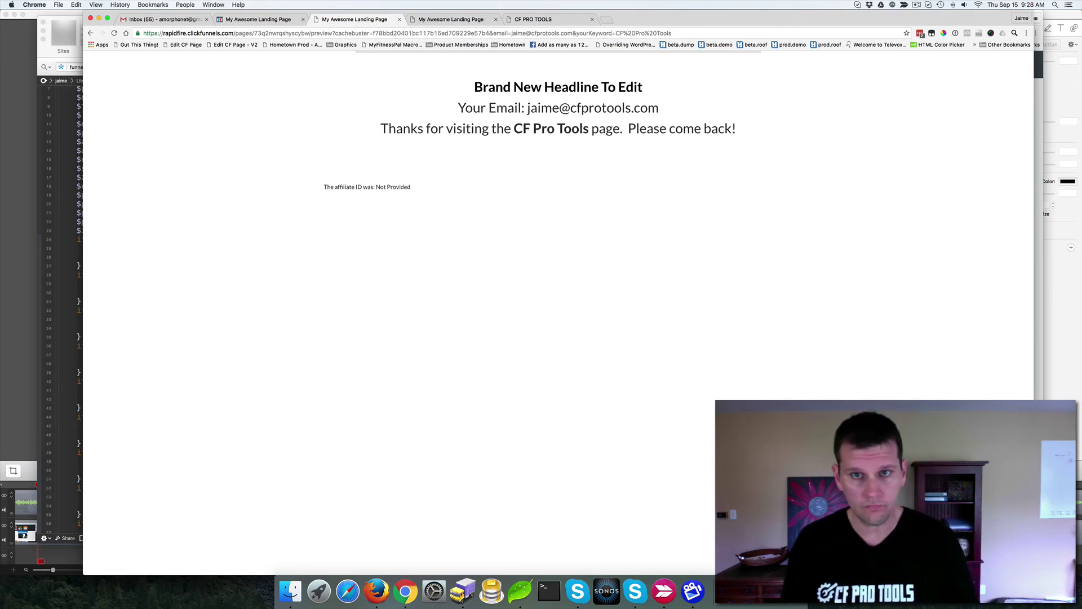
Step: Append &affiliate_id=12345 to the preview URL and reload the page
{"action": "left_click", "coordinate": [679, 33]}
{"action": "left_click", "coordinate": [676, 33]}
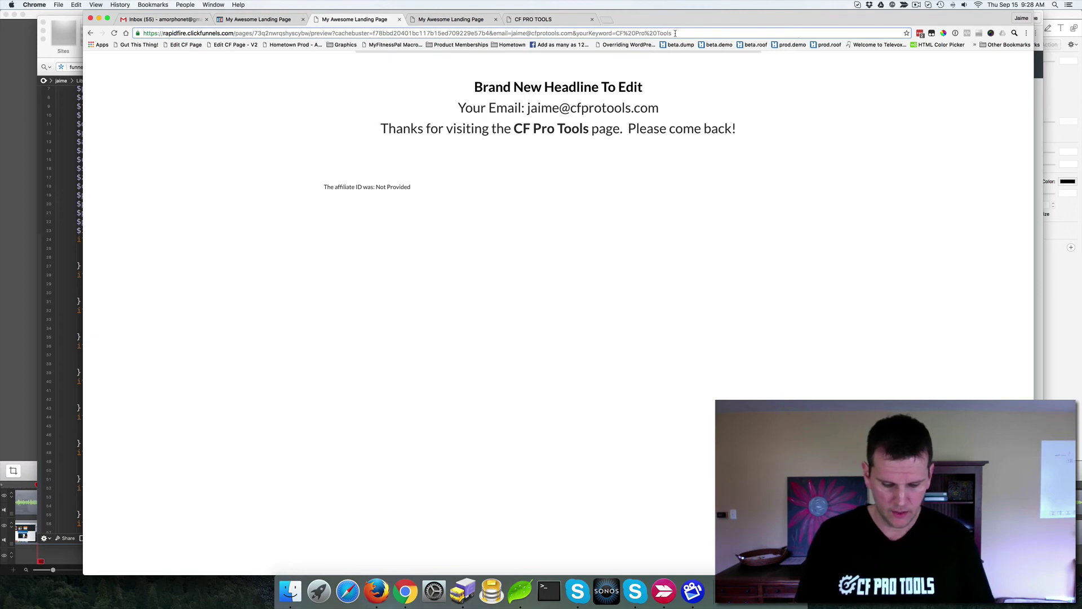
{"action": "type", "text": "&a"}
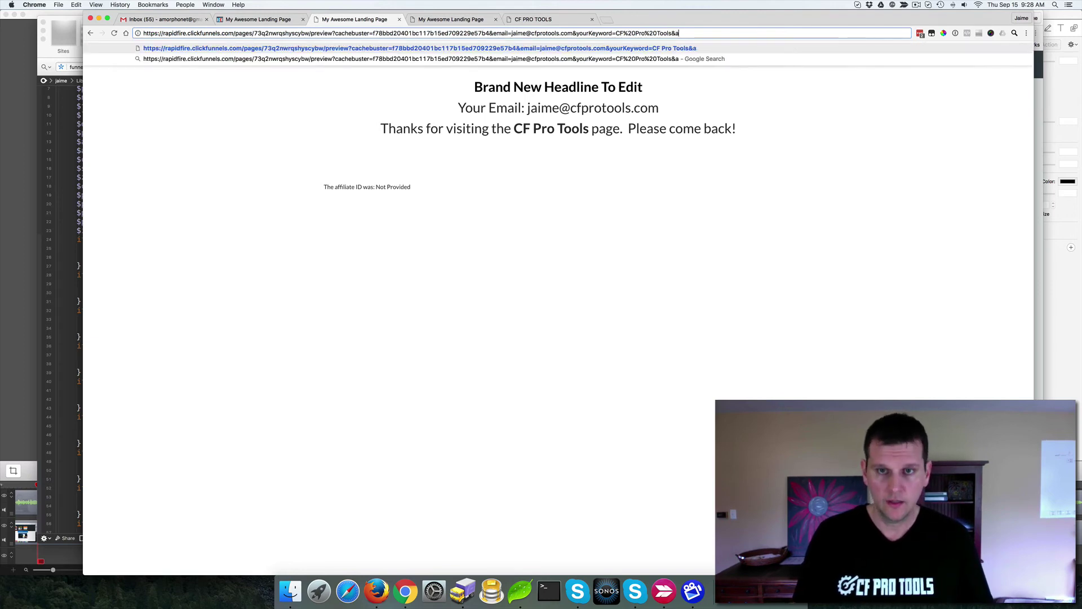
{"action": "type", "text": "ffiliate_id"}
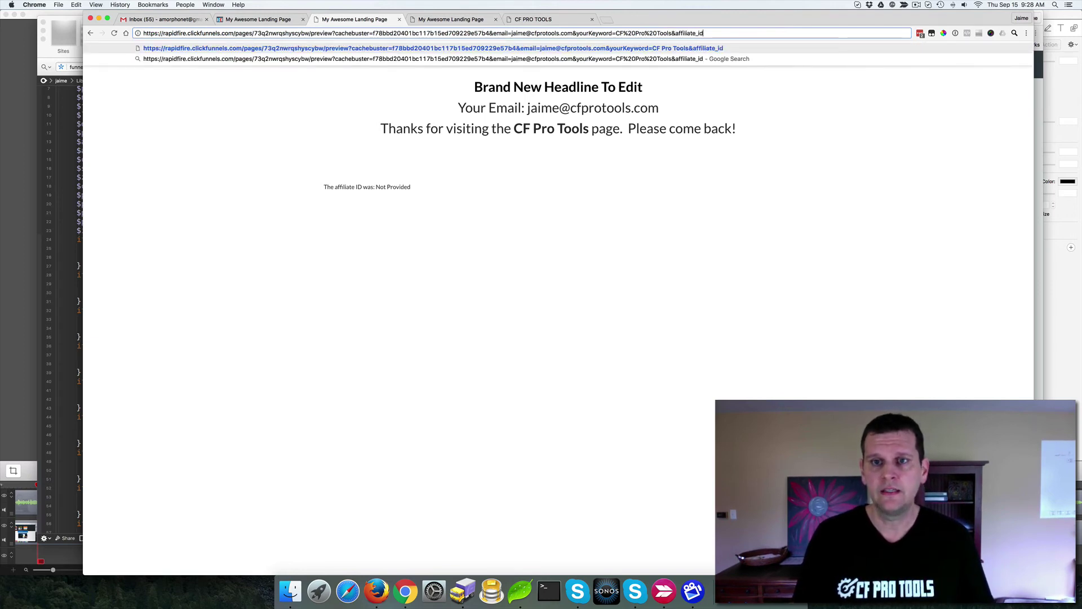
{"action": "type", "text": "=12345"}
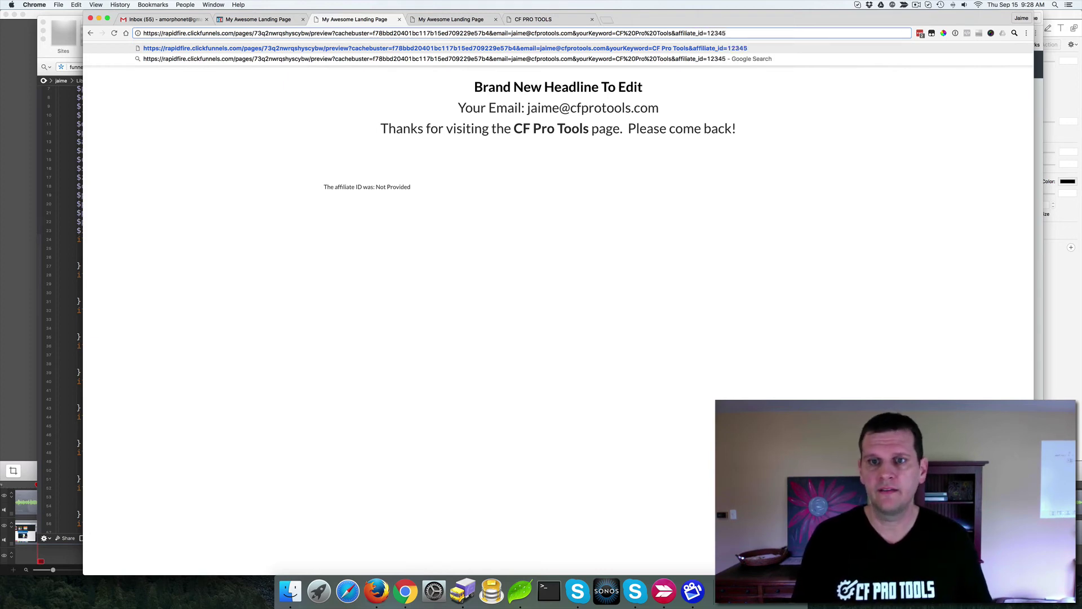
{"action": "key", "text": "Return"}
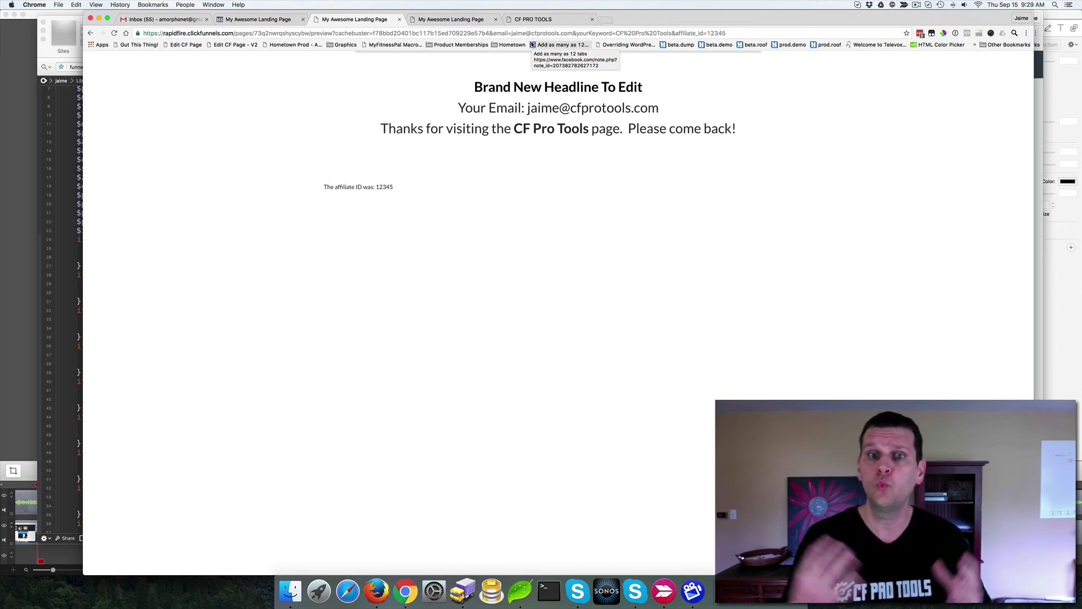
Step: Compare the editor's merge tags with the email parameter in the preview address
{"action": "double_click", "coordinate": [501, 33]}
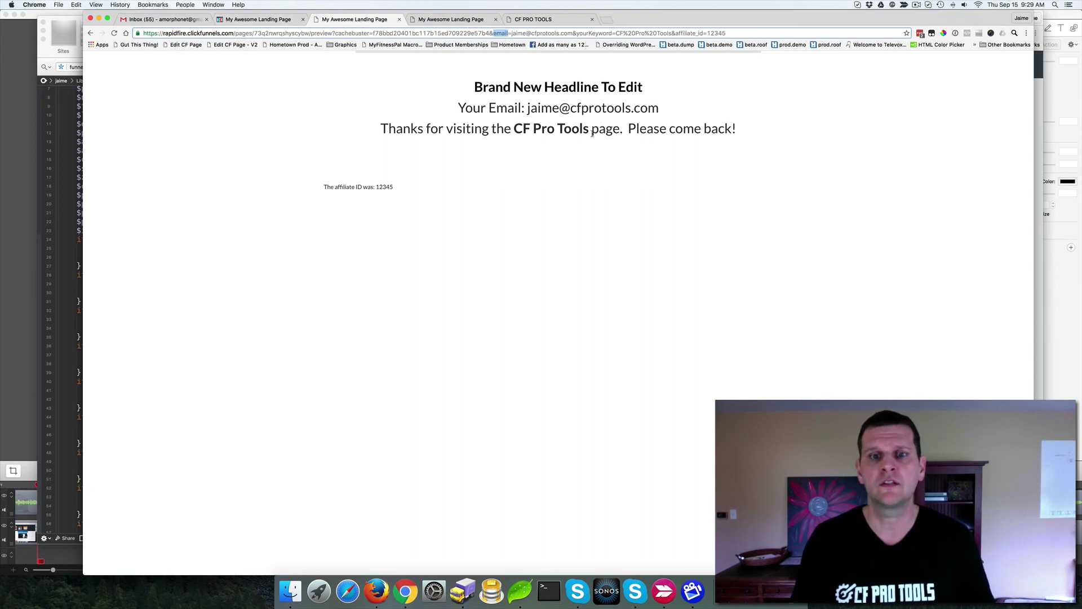
{"action": "left_click", "coordinate": [278, 17]}
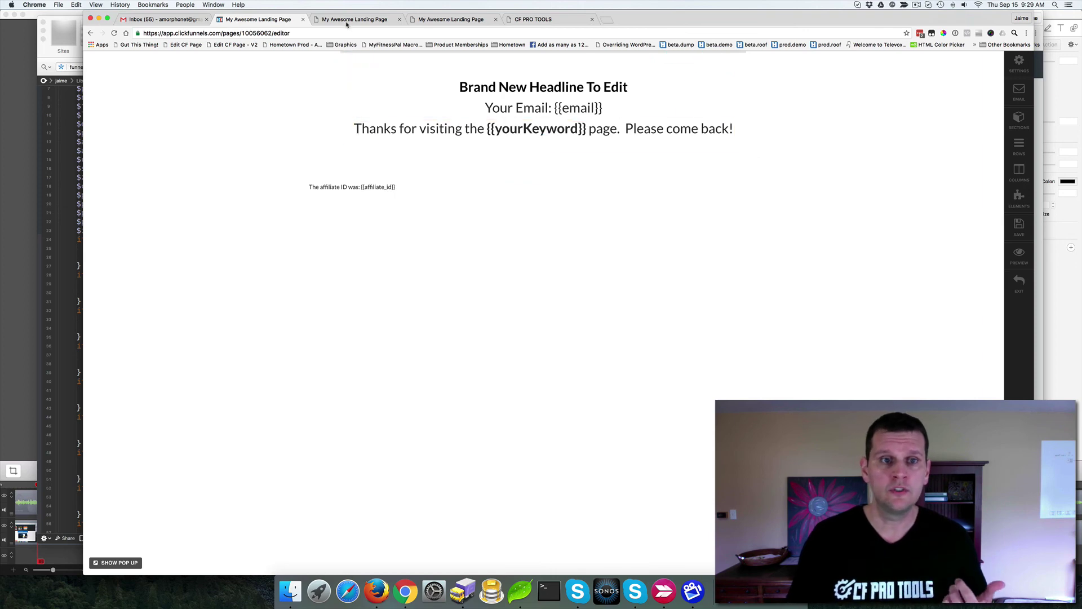
{"action": "left_click", "coordinate": [363, 21]}
{"action": "left_click", "coordinate": [542, 34]}
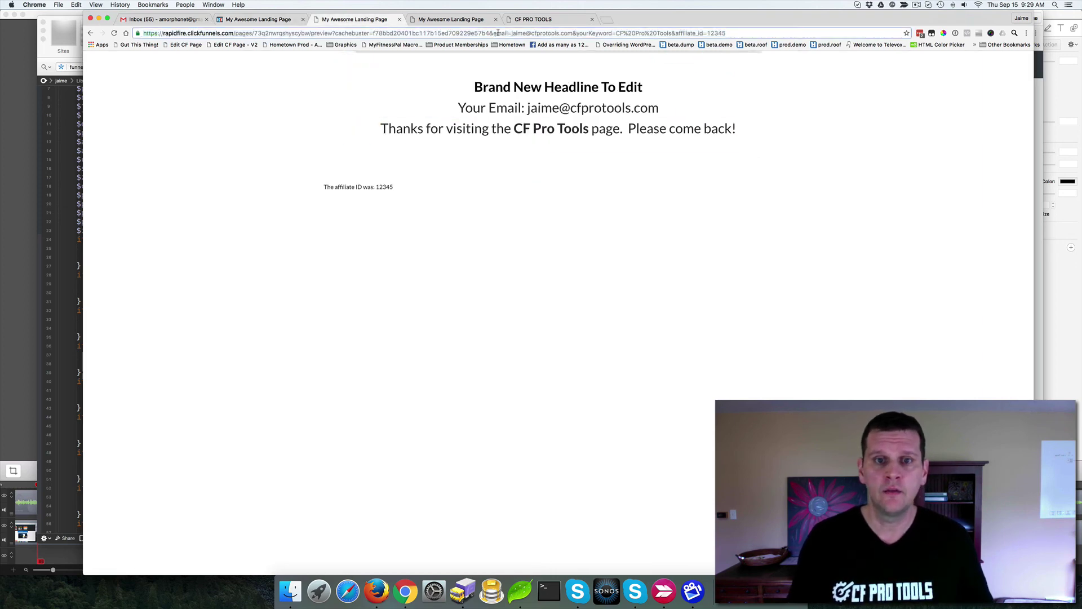
{"action": "double_click", "coordinate": [500, 34]}
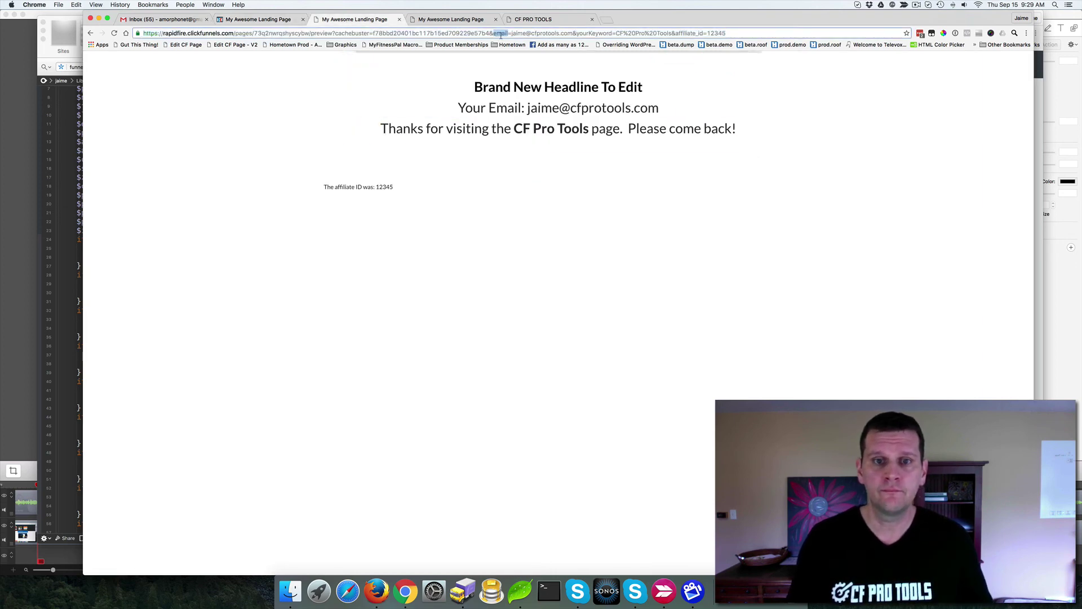
Step: Append a firstName parameter with the visitor's first name to the URL and reload
{"action": "left_click", "coordinate": [738, 28]}
{"action": "left_click", "coordinate": [733, 34]}
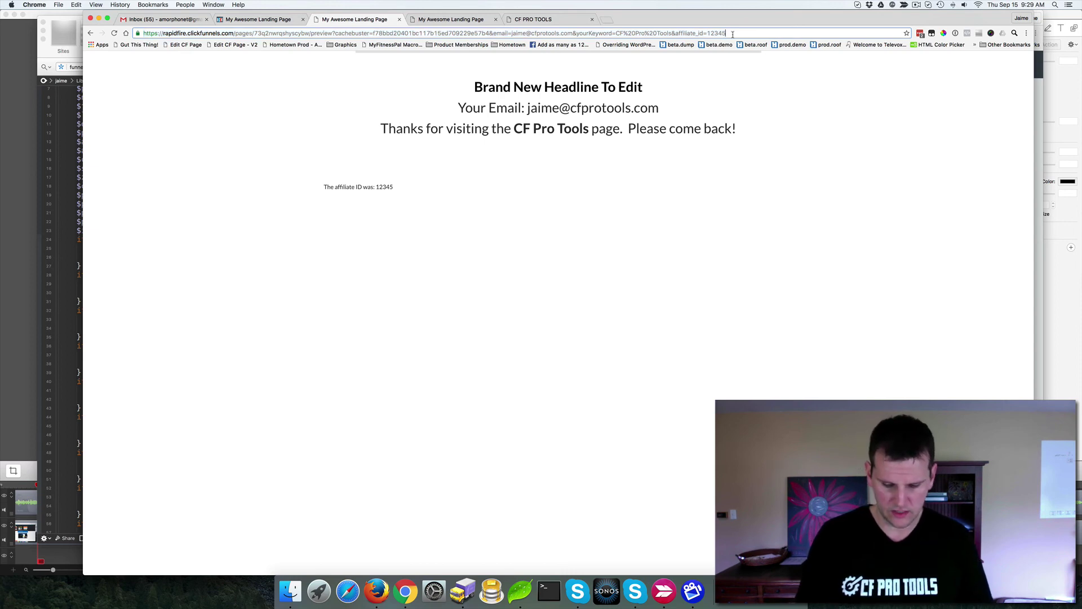
{"action": "type", "text": "&"}
{"action": "type", "text": "fir"}
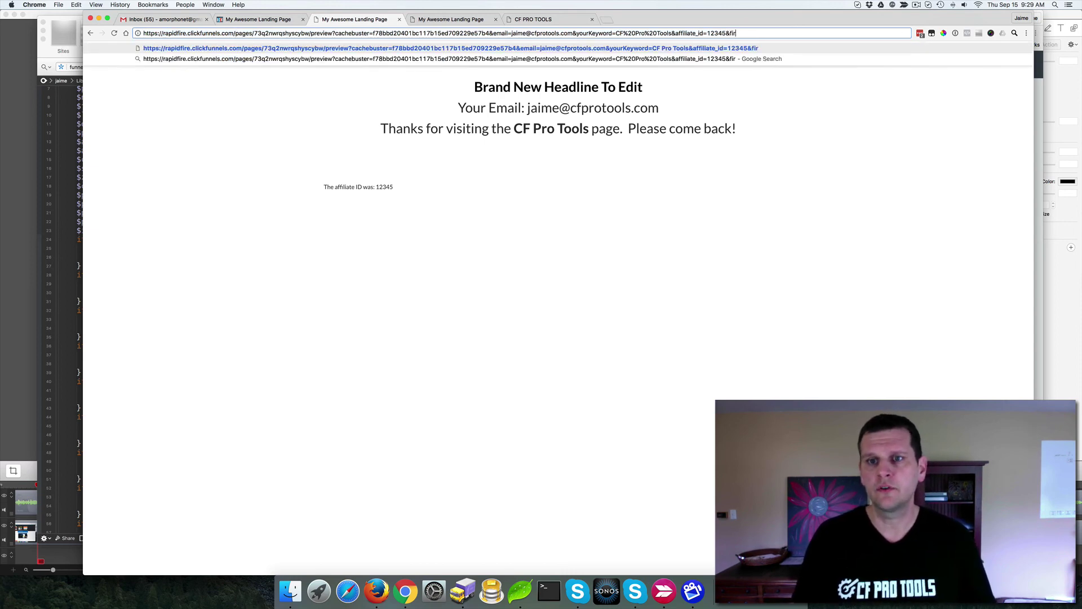
{"action": "type", "text": "stName=Jaime"}
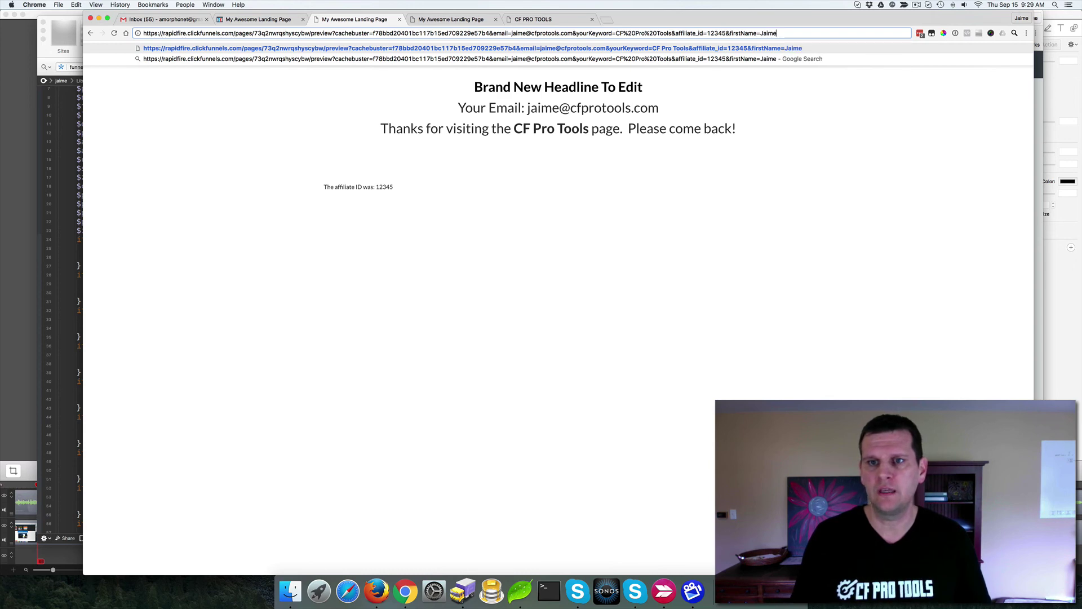
{"action": "key", "text": "Return"}
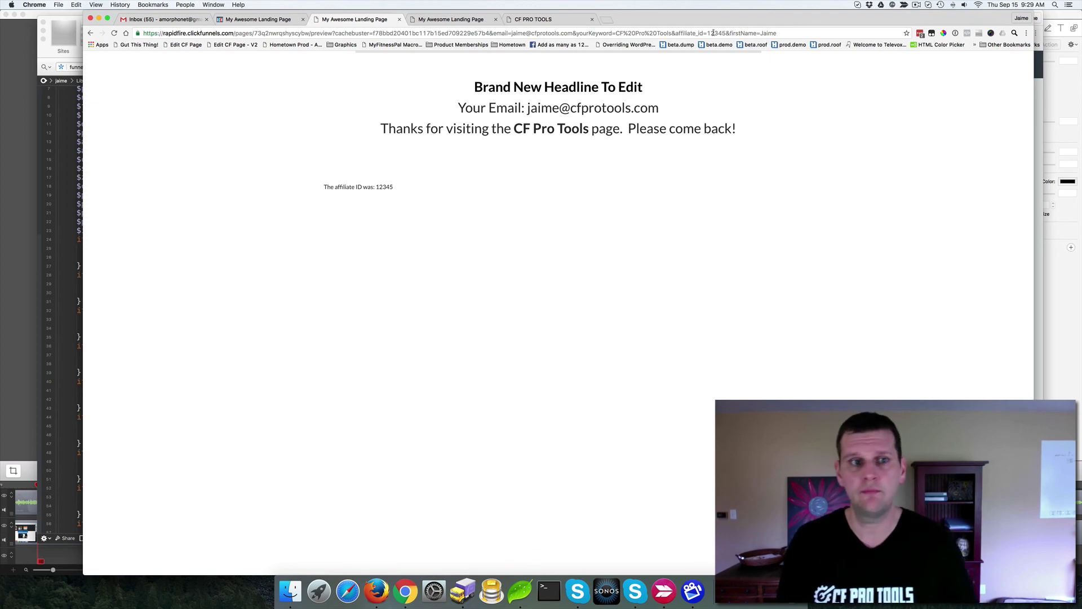
Step: Change the second line to 'Your First Name: {{firstName}}' in the editor and save the page
{"action": "left_click", "coordinate": [248, 19]}
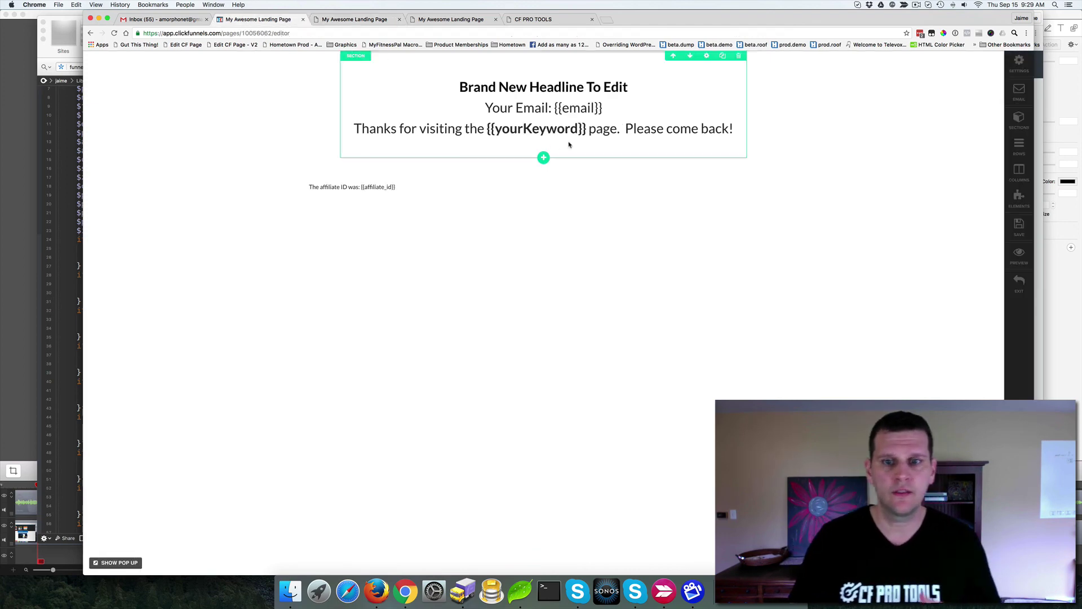
{"action": "left_click", "coordinate": [612, 111]}
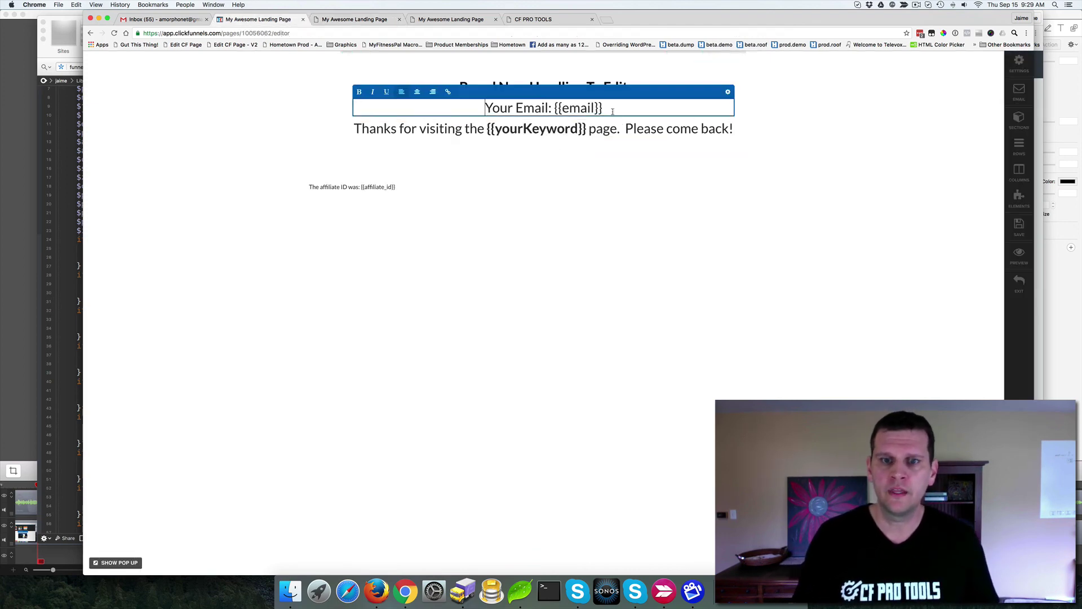
{"action": "double_click", "coordinate": [526, 108]}
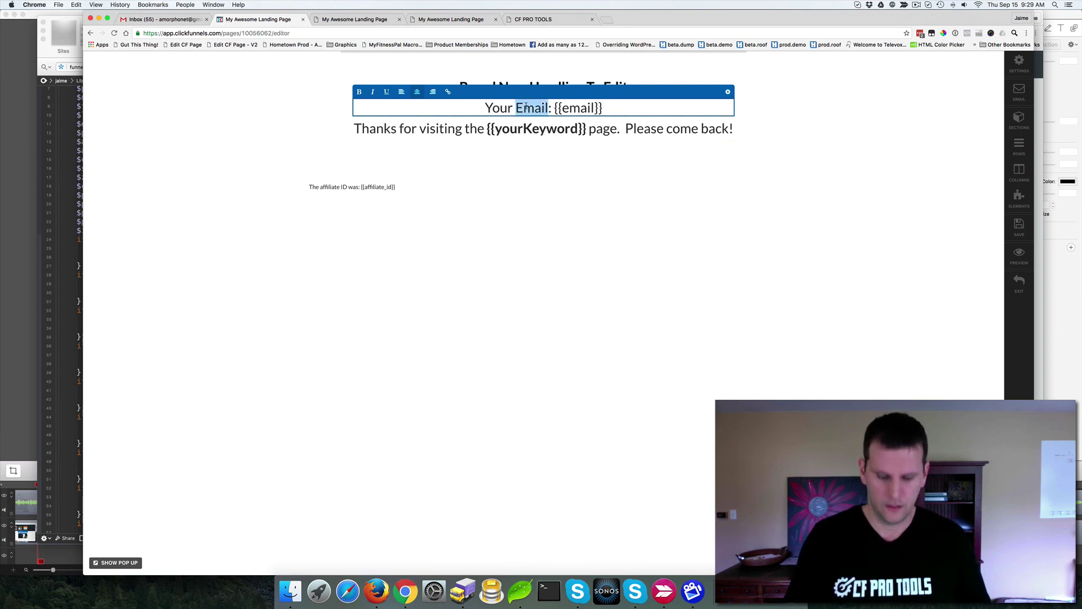
{"action": "type", "text": "First Name"}
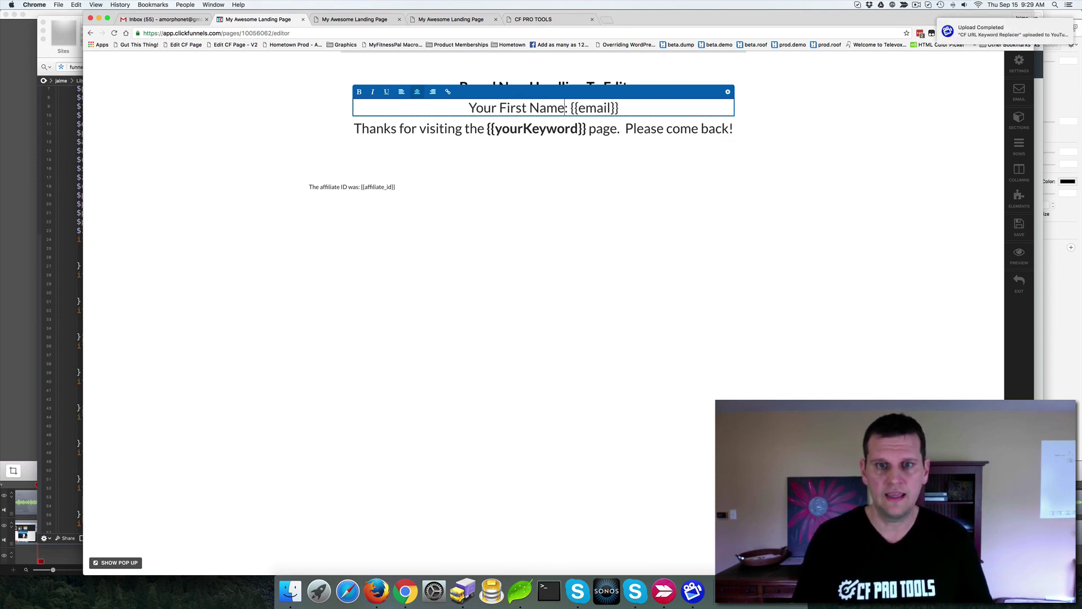
{"action": "double_click", "coordinate": [597, 108]}
{"action": "type", "text": "first"}
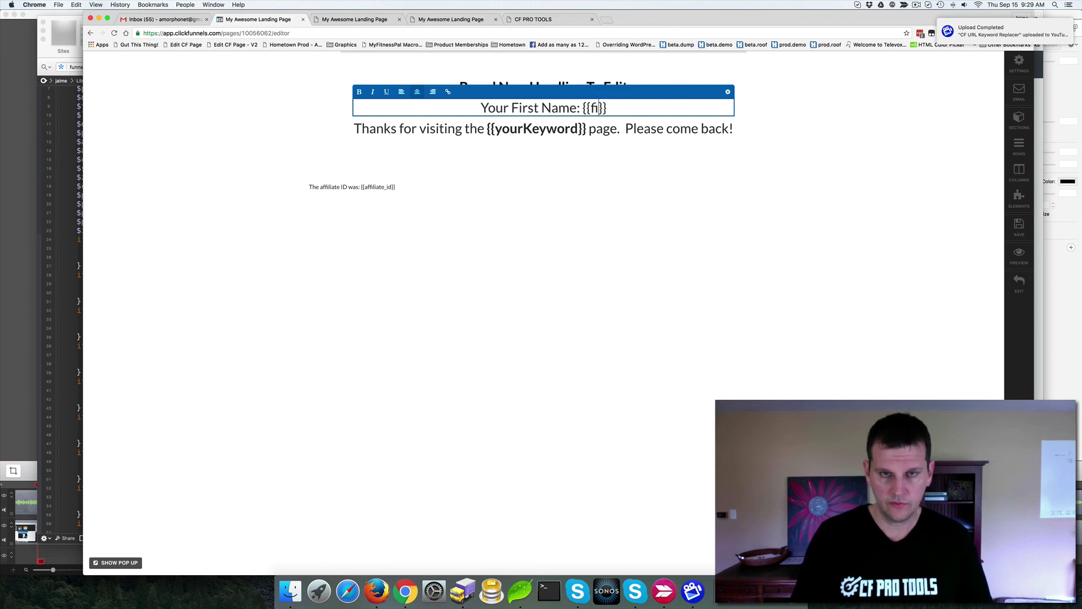
{"action": "type", "text": "Name"}
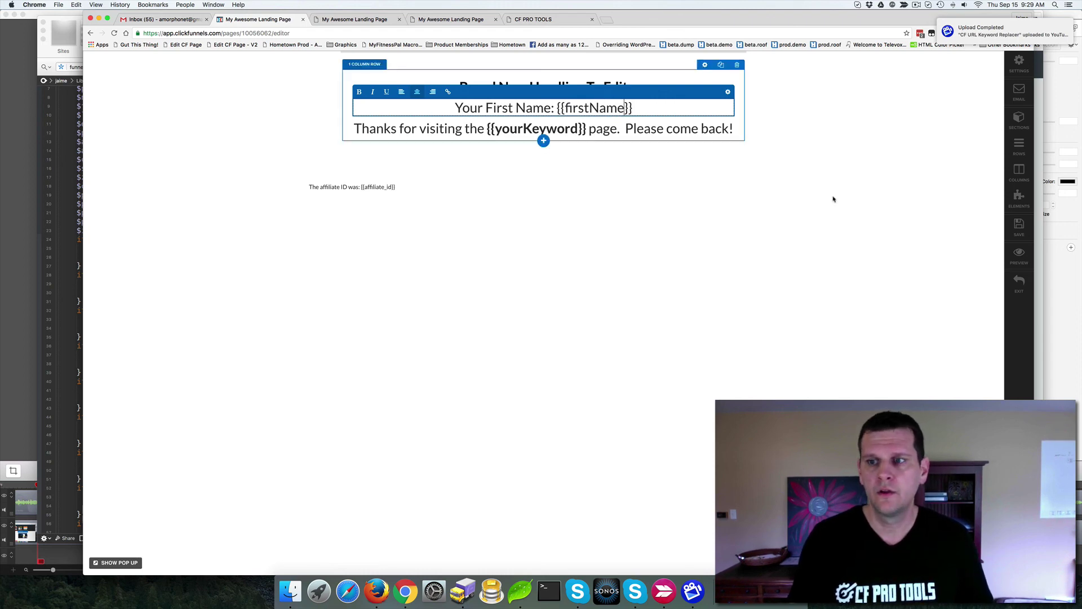
{"action": "left_click", "coordinate": [1019, 226]}
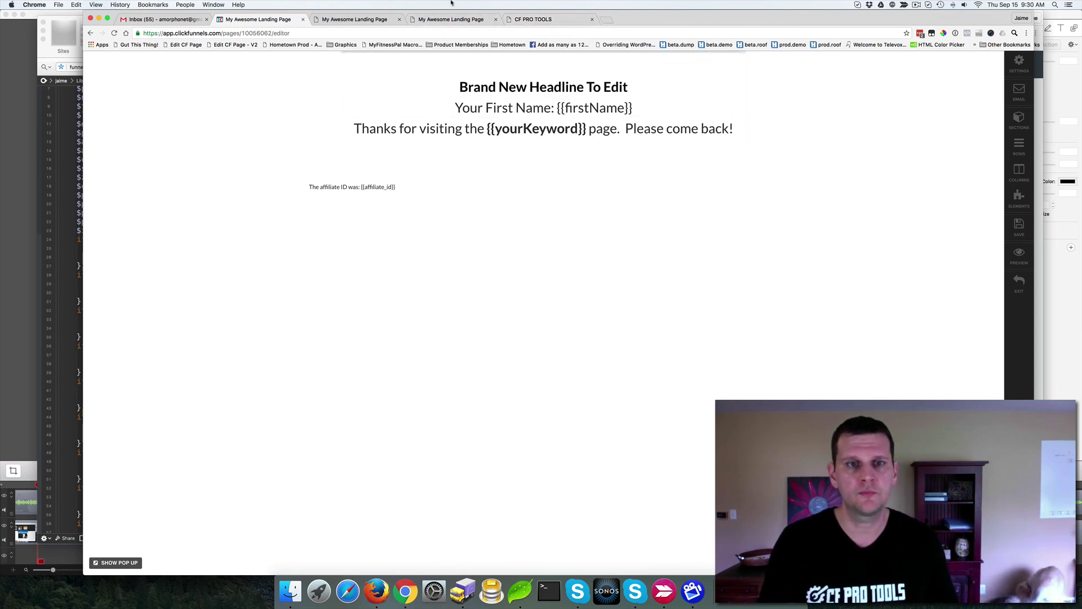
Step: Return to the preview tab showing the email, CF Pro Tools keyword and affiliate ID 12345
{"action": "left_click", "coordinate": [440, 20]}
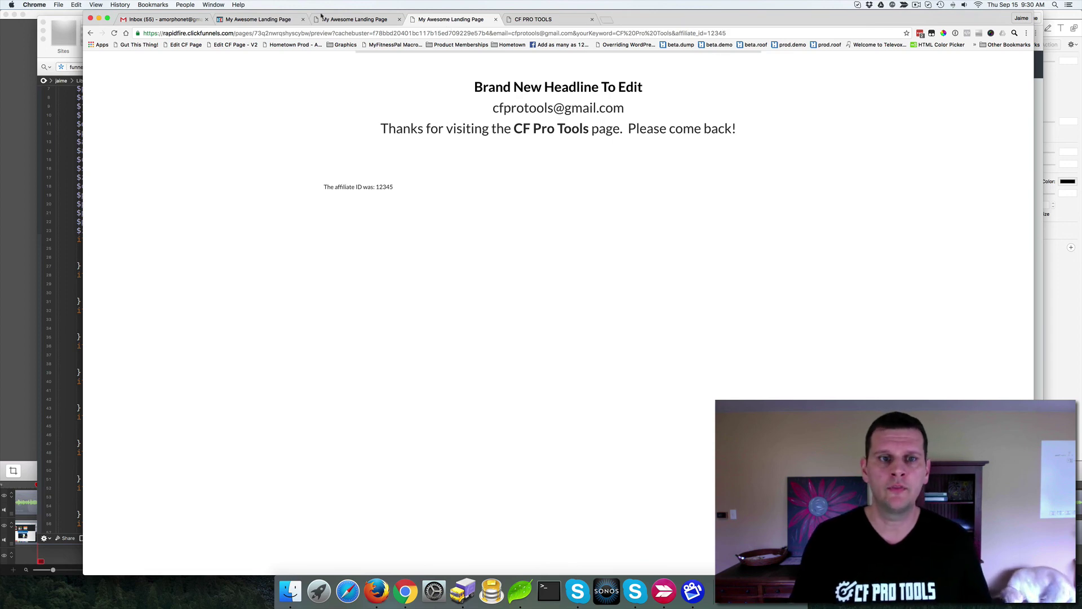
{"action": "left_click", "coordinate": [345, 21]}
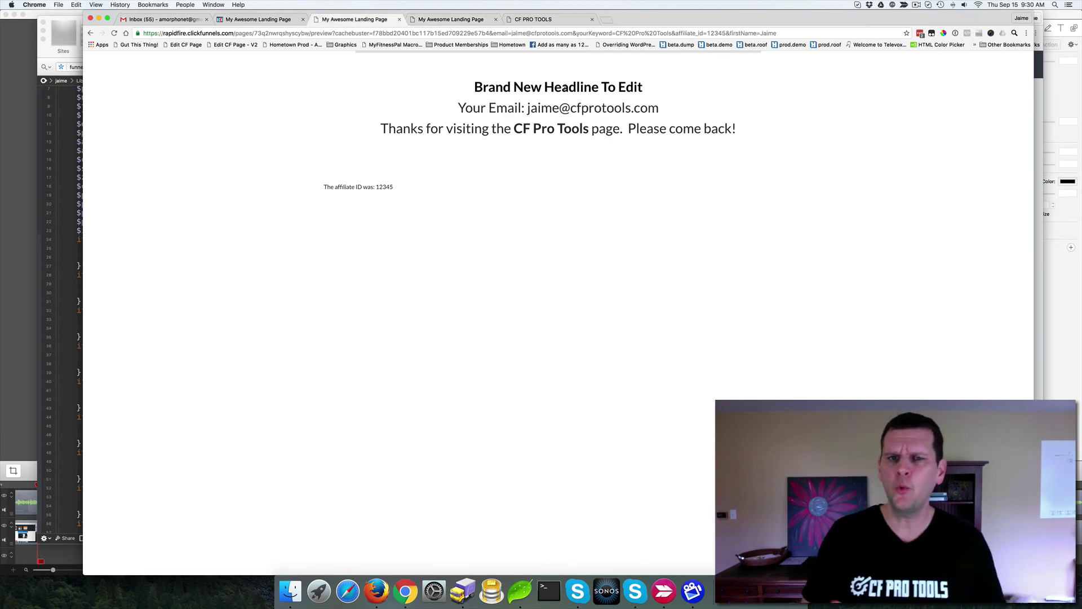